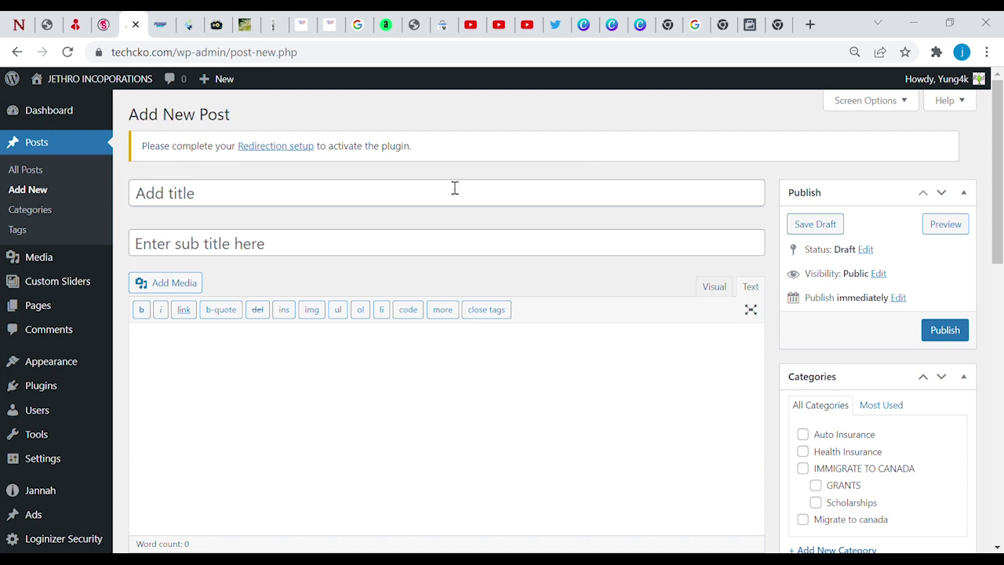
- Open Plugins > Installed Plugins and scroll through the list of 10 installed plugins
scroll(1001, 167, "down", 3)
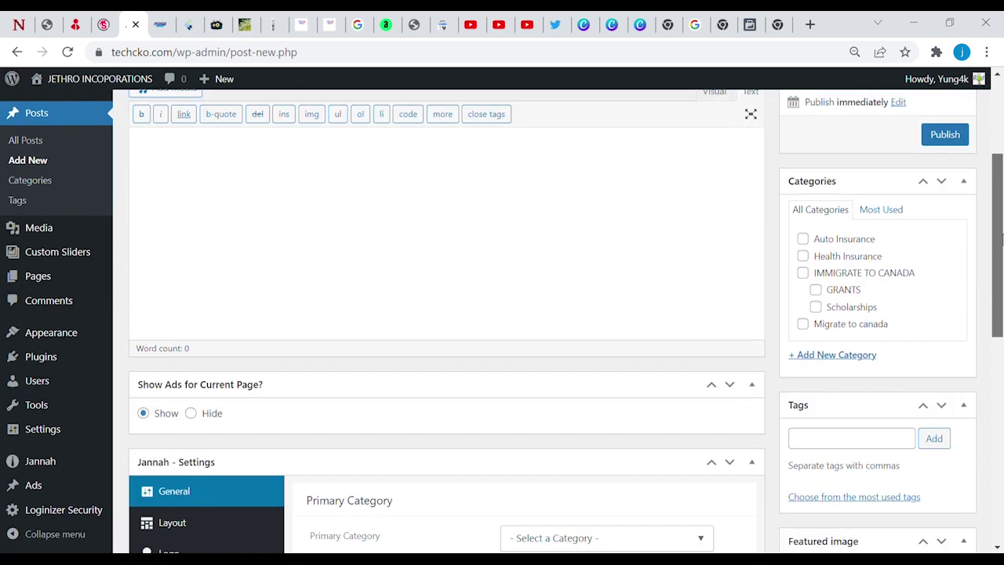
scroll(1002, 179, "up", 2)
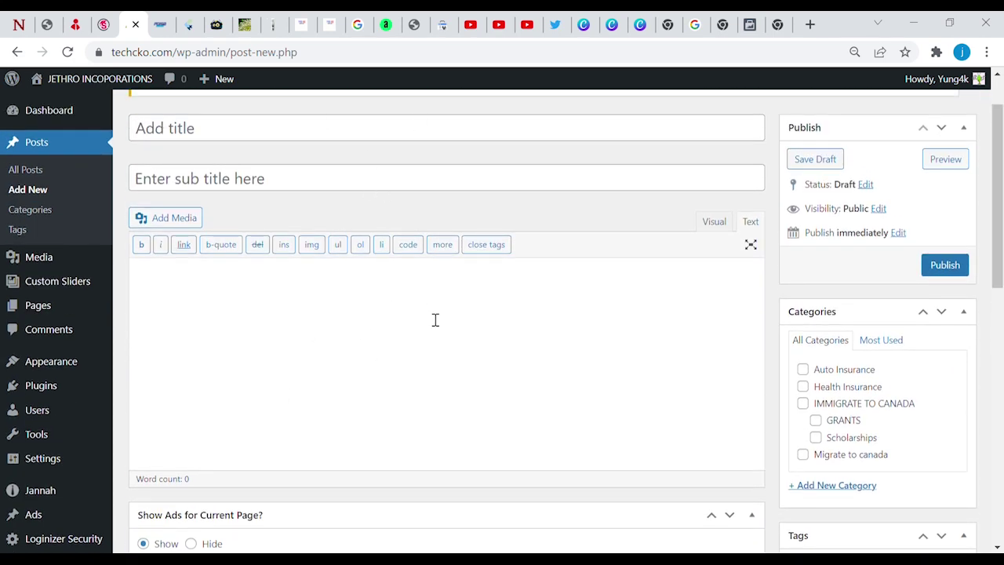
left_click_drag(997, 206, 996, 314)
left_click_drag(1000, 274, 1001, 166)
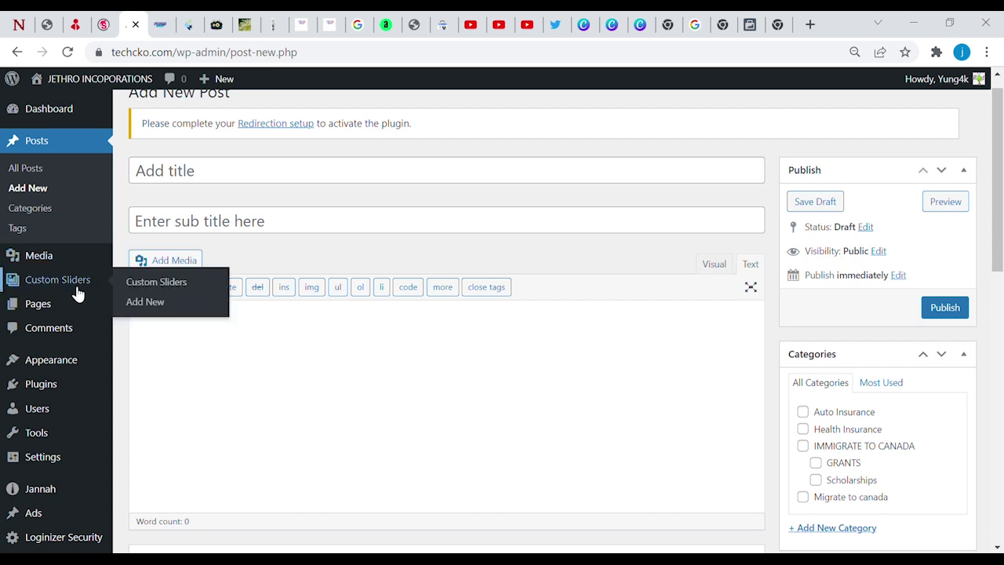
mouse_move(74, 369)
mouse_move(58, 384)
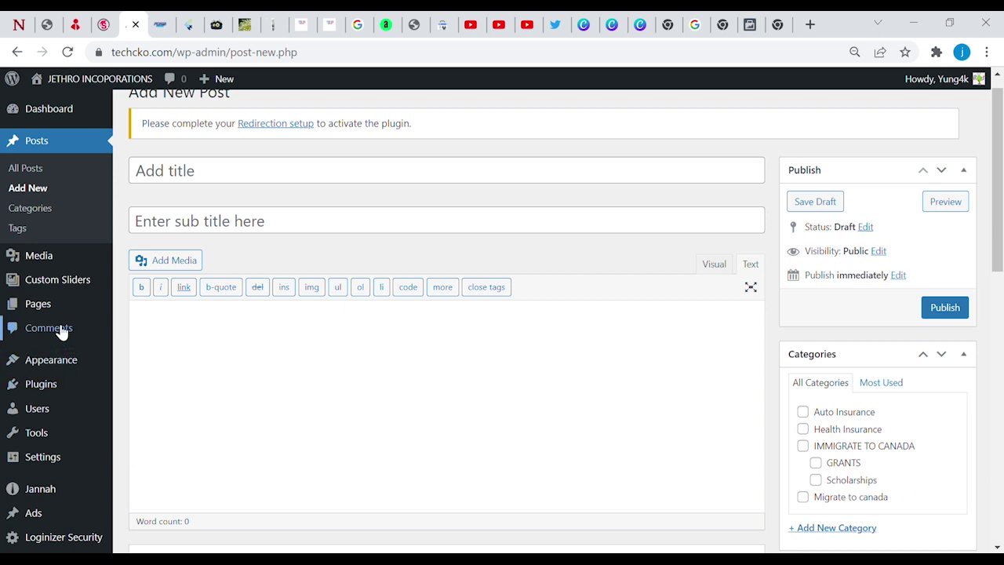
mouse_move(53, 290)
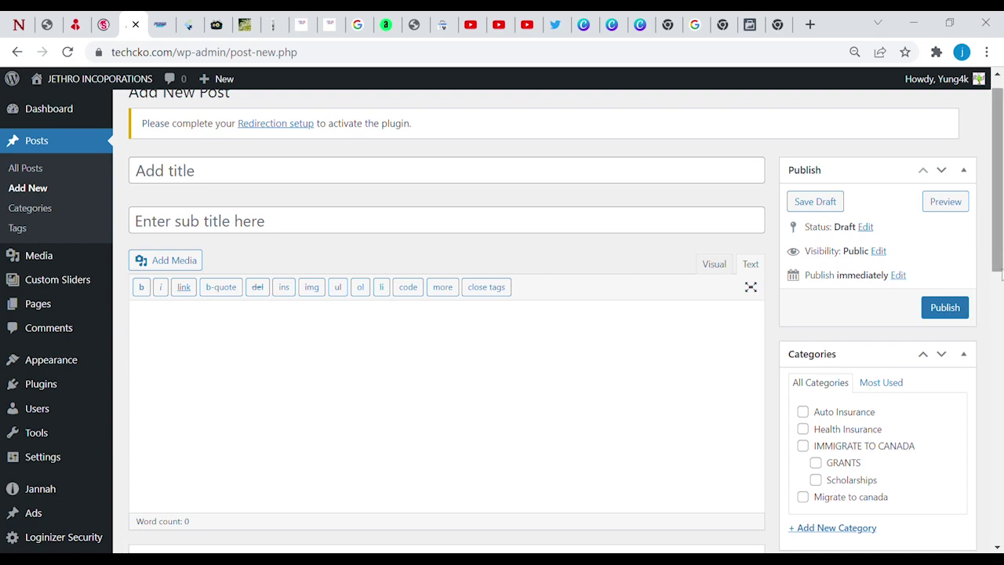
scroll(996, 278, "down", 3)
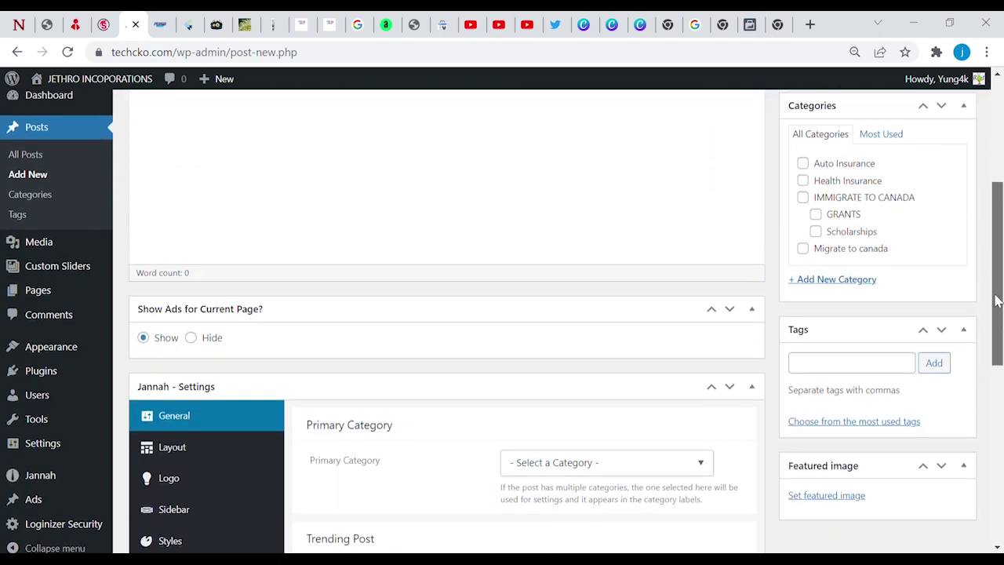
left_click_drag(991, 289, 986, 192)
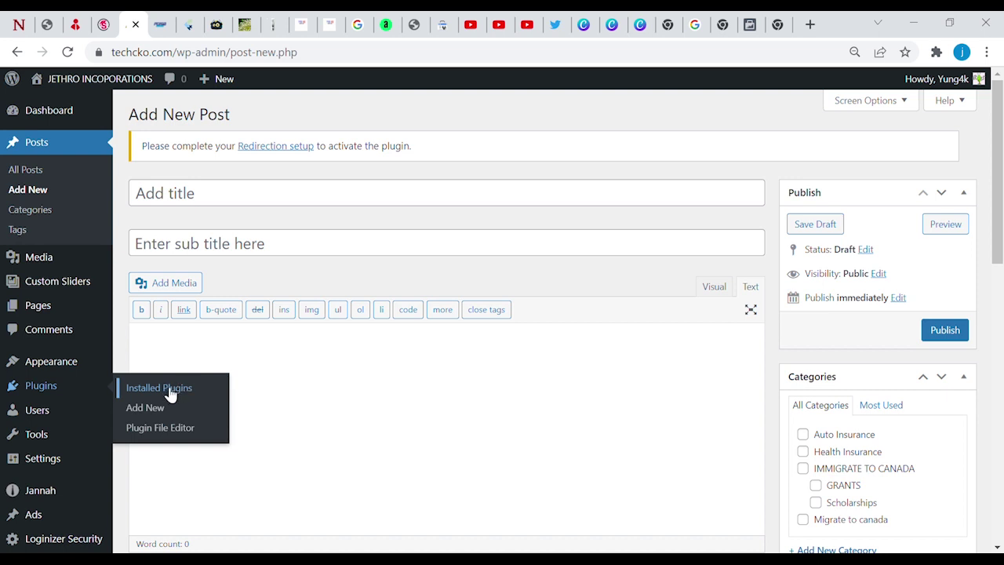
left_click(163, 395)
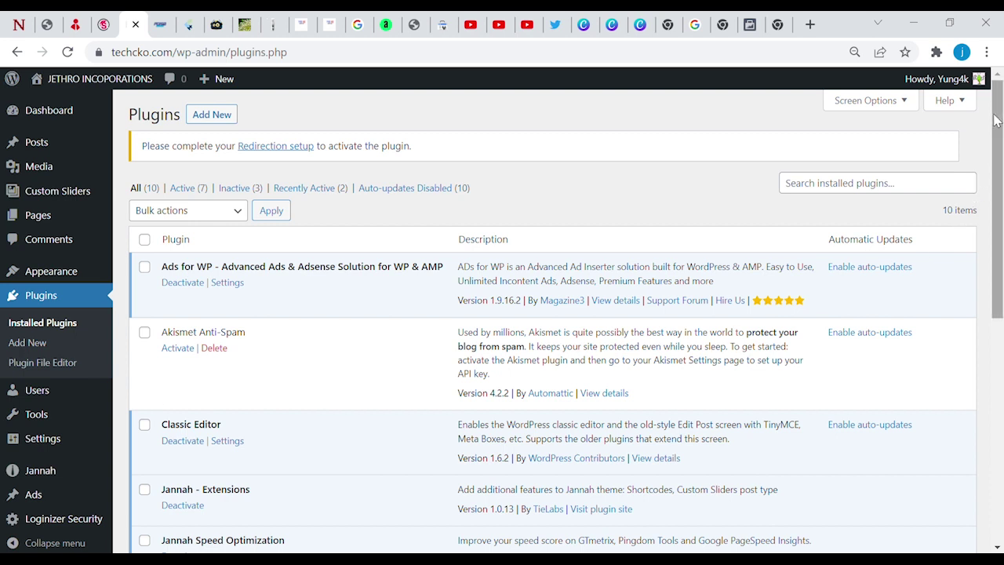
left_click_drag(994, 121, 901, 174)
- Go to Plugins > Add New and place the cursor in the Search plugins box
left_click(47, 342)
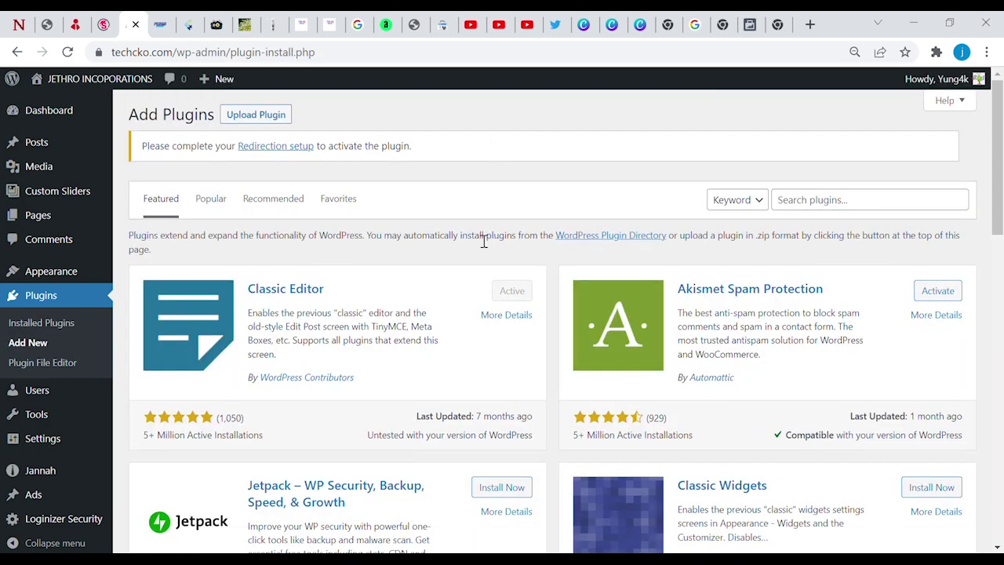
left_click(828, 206)
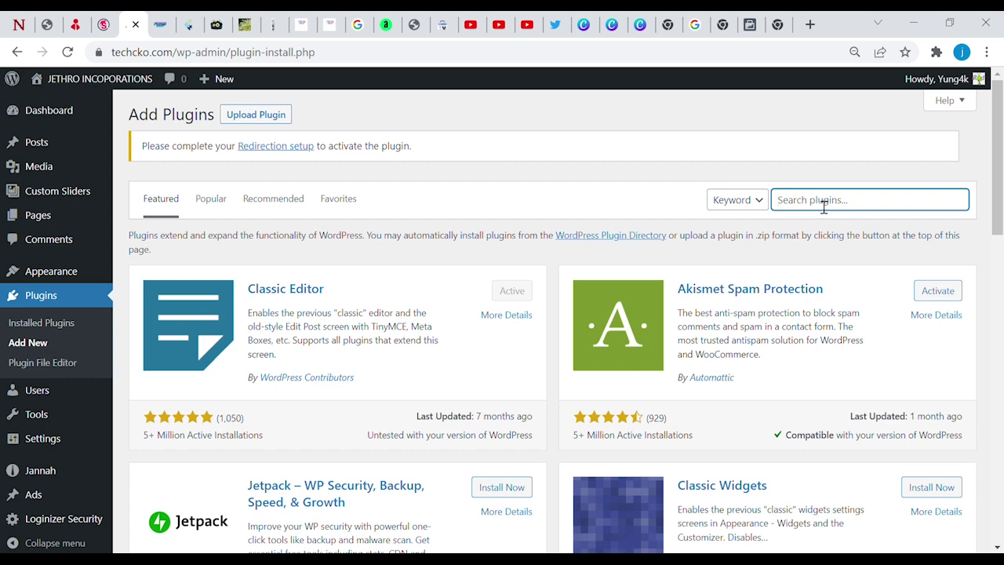
- Search 'adsense click protector', then install and activate Ad Invalid Click Protector (AICP)
type("adsense click p")
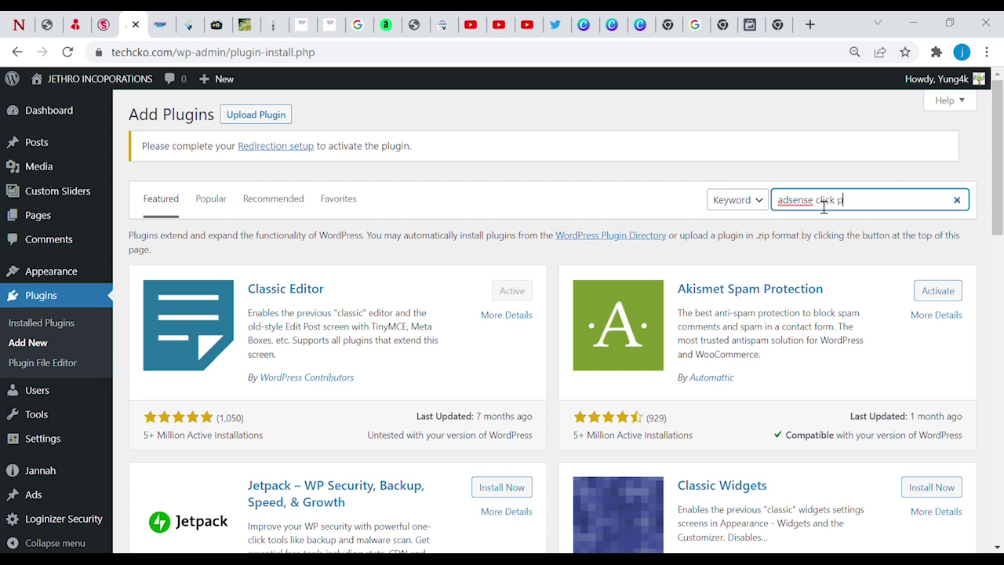
type("rotector")
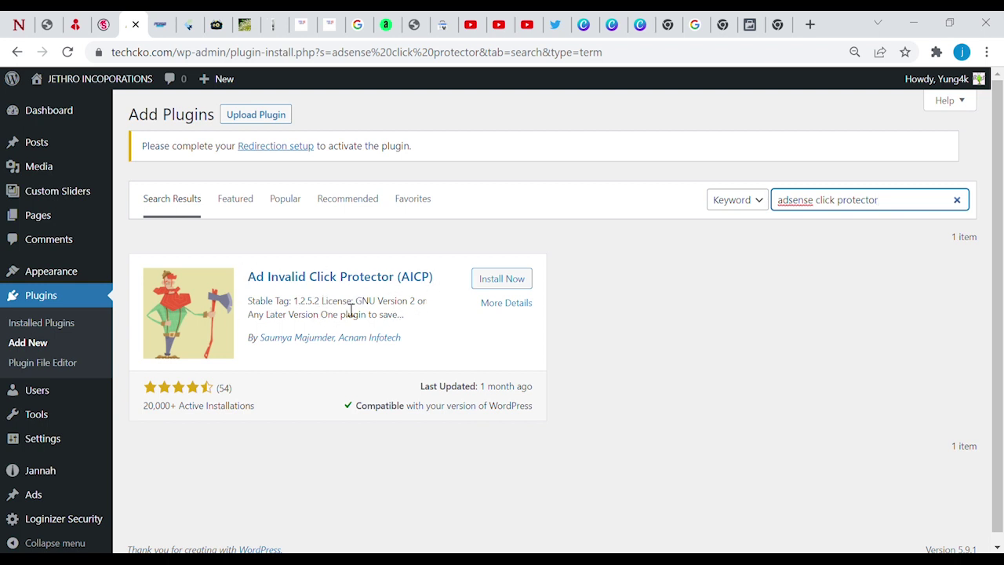
left_click(501, 280)
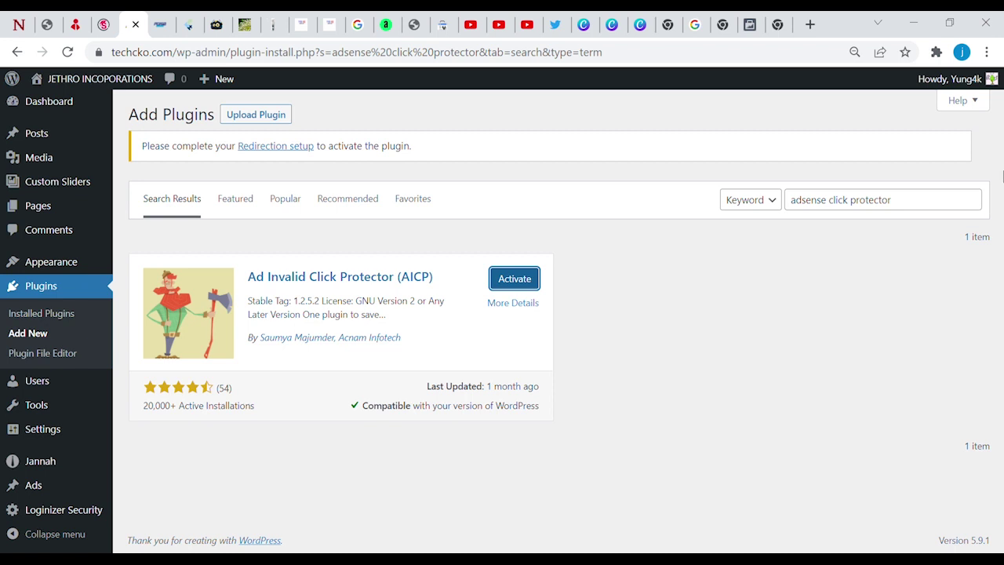
left_click(1002, 176)
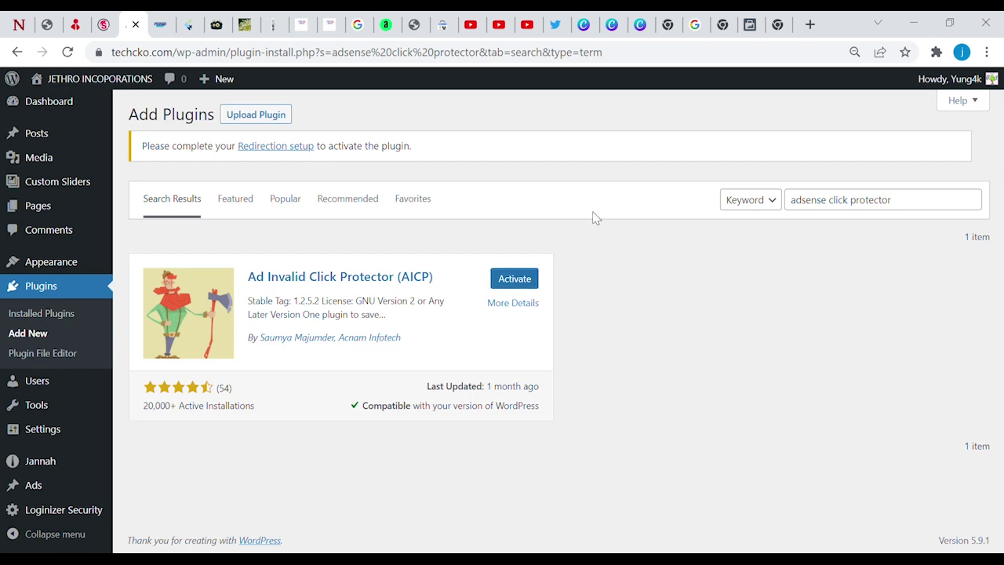
left_click(516, 280)
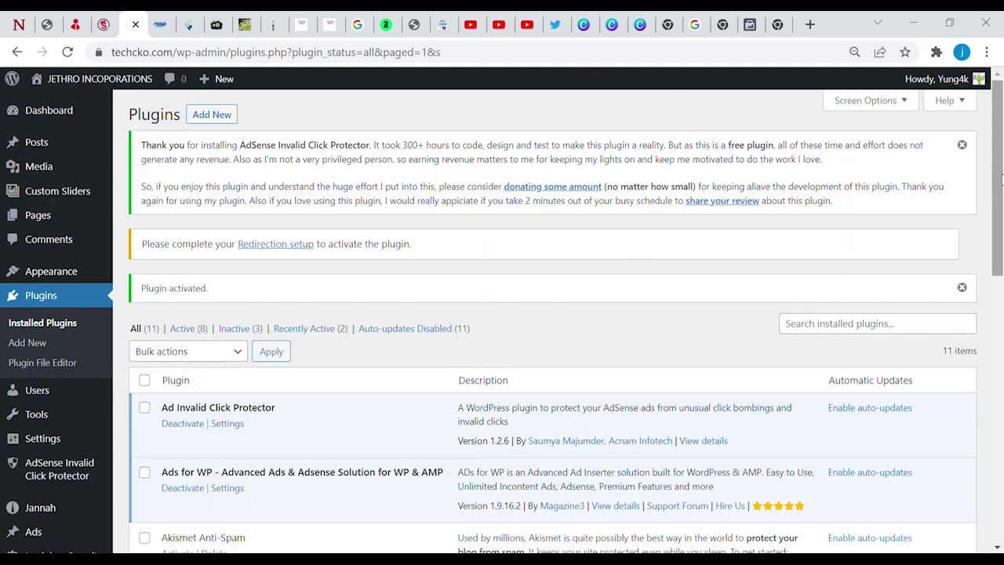
- Open the Settings link under Ad Invalid Click Protector in the Plugins list
left_click_drag(1001, 201, 996, 241)
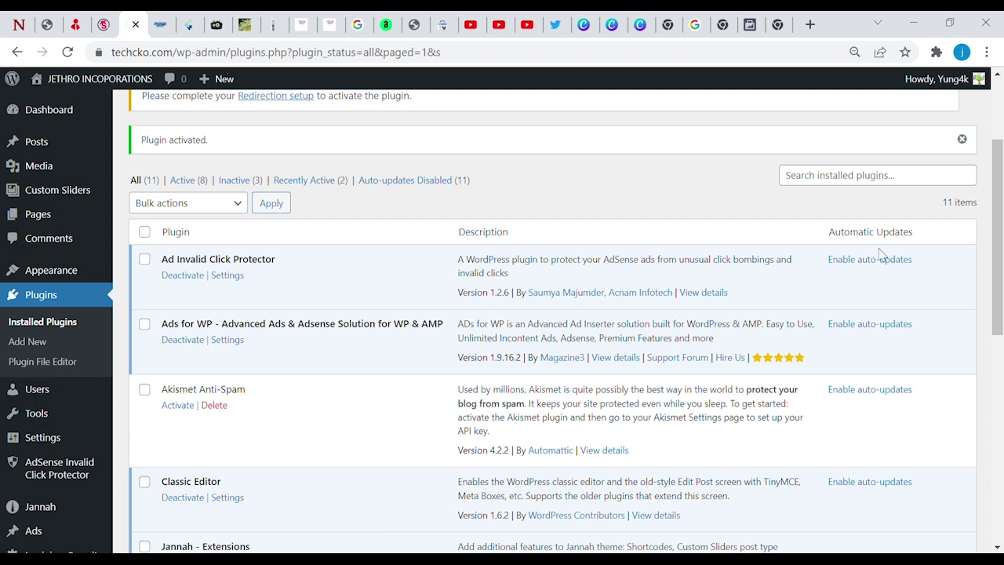
left_click(228, 275)
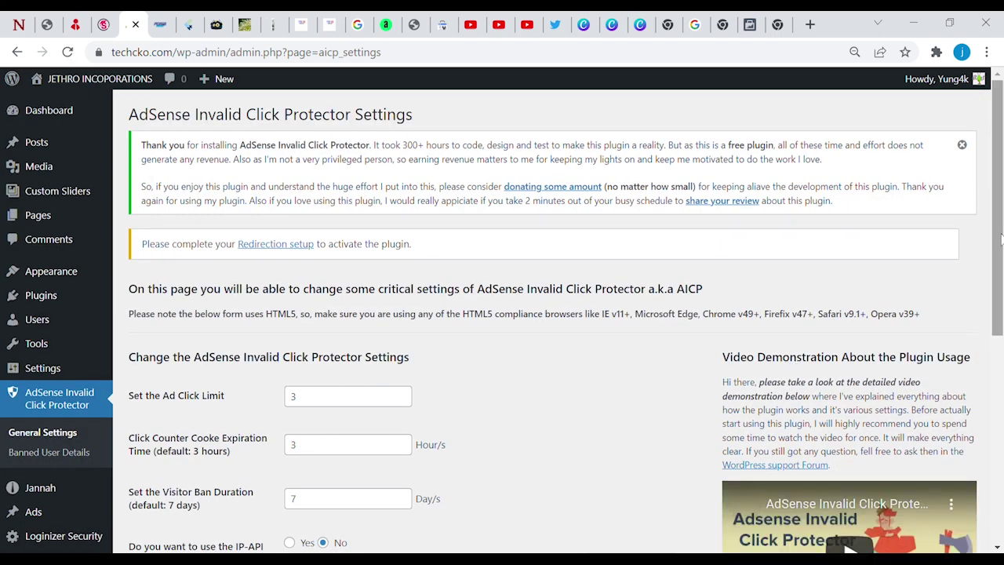
left_click_drag(1000, 186, 1001, 263)
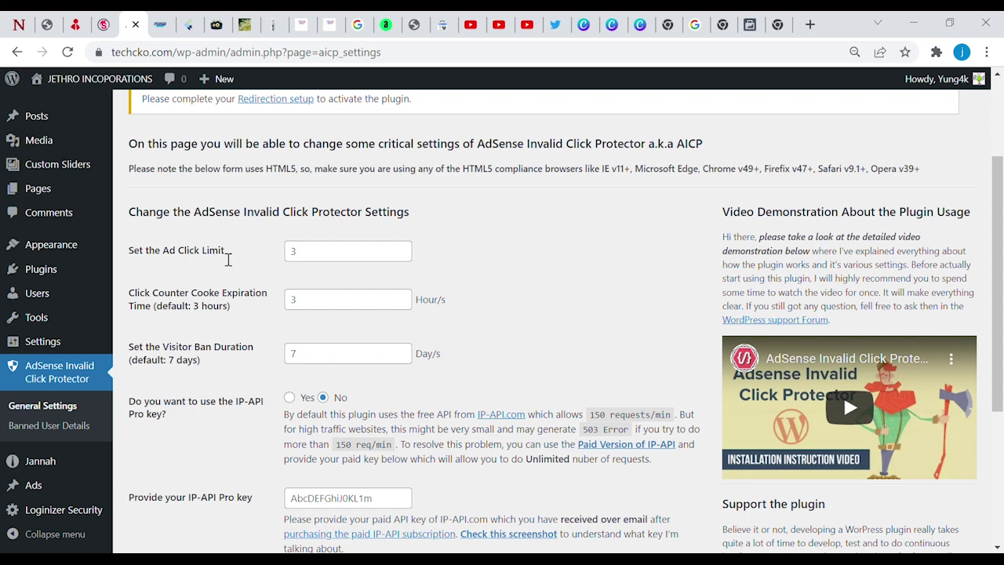
- Set the Ad Click Limit to 2
mouse_move(347, 258)
left_click(401, 248)
left_click(401, 248)
left_click(401, 257)
left_click(400, 256)
left_click(401, 257)
left_click(401, 257)
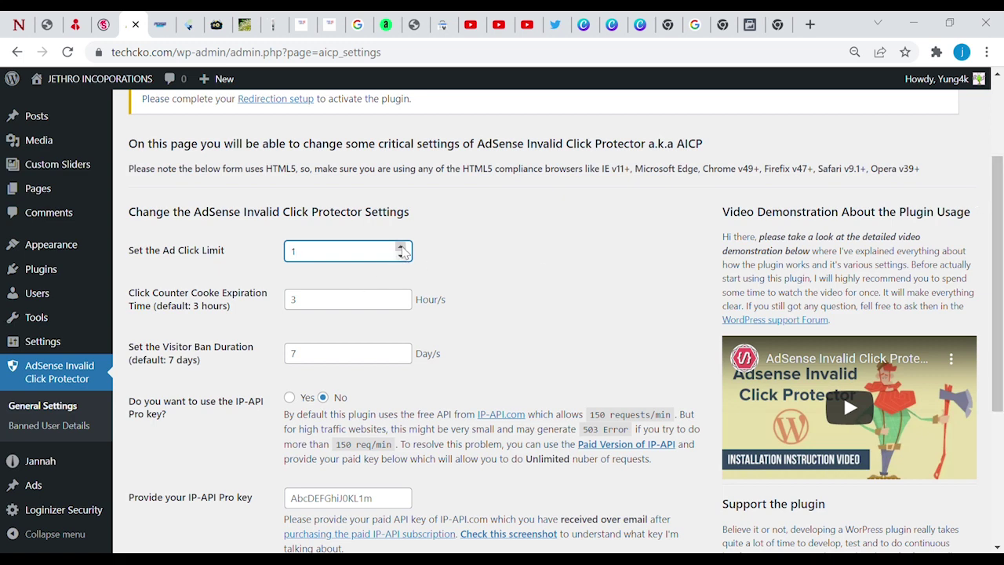
left_click(400, 248)
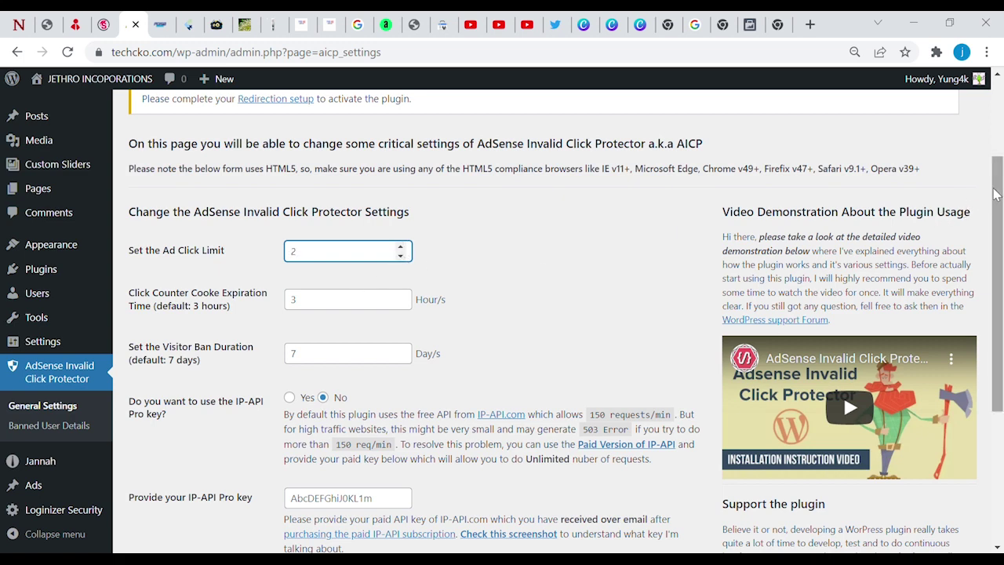
- Raise the Click Counter Cookie Expiration Time to 48 hours
left_click_drag(994, 197, 995, 229)
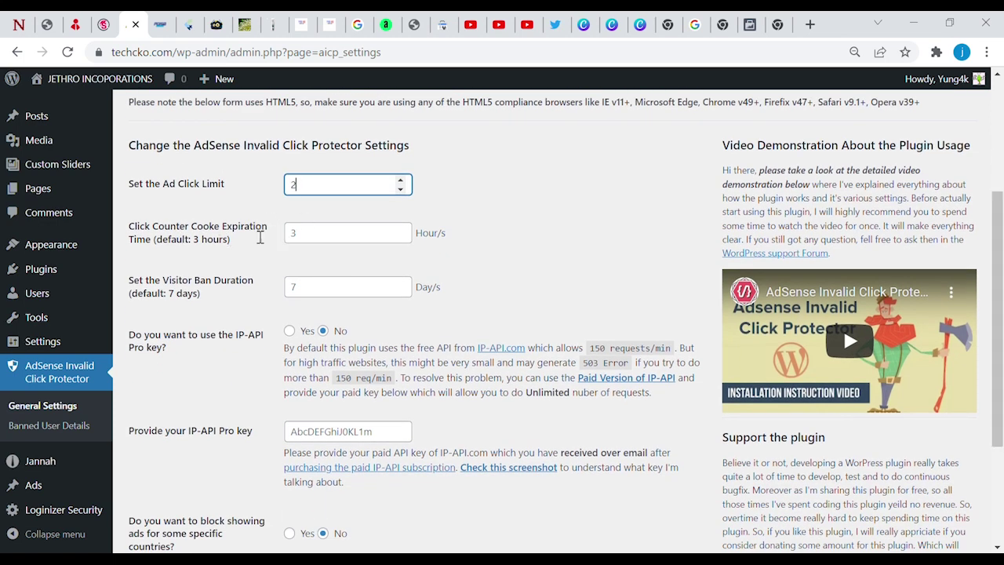
left_click(400, 237)
left_click(400, 238)
left_click(400, 238)
left_click(400, 238)
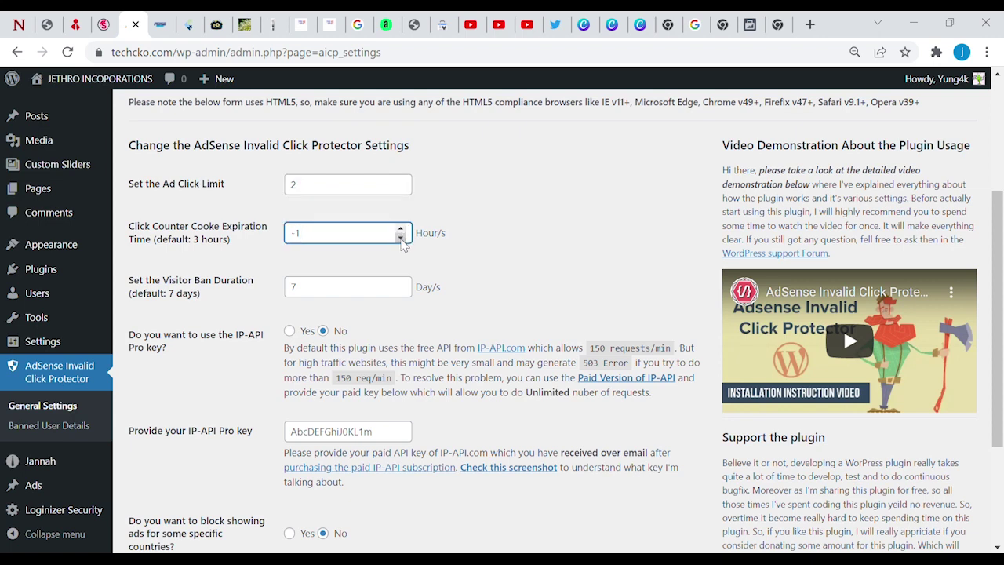
left_click(400, 228)
left_click(400, 228)
left_click(400, 228)
left_click(400, 228)
left_click(400, 228)
left_click(400, 228)
left_click(399, 228)
left_click(400, 228)
left_click(400, 229)
left_click(400, 228)
left_click(400, 228)
left_click(400, 229)
left_click(400, 228)
left_click(400, 228)
left_click(399, 228)
left_click(400, 229)
left_click(400, 228)
left_click(400, 228)
left_click(399, 228)
left_click(400, 228)
left_click(400, 228)
left_click(400, 228)
left_click(400, 228)
left_click(400, 228)
left_click(400, 228)
left_click(400, 229)
left_click(400, 229)
left_click(400, 228)
left_click(400, 228)
left_click(400, 228)
left_click(400, 229)
left_click(400, 228)
left_click(400, 229)
left_click(400, 228)
left_click(400, 228)
- Change the Visitor Ban Duration to 14 days
left_click(405, 293)
key("BackSpace")
type("12")
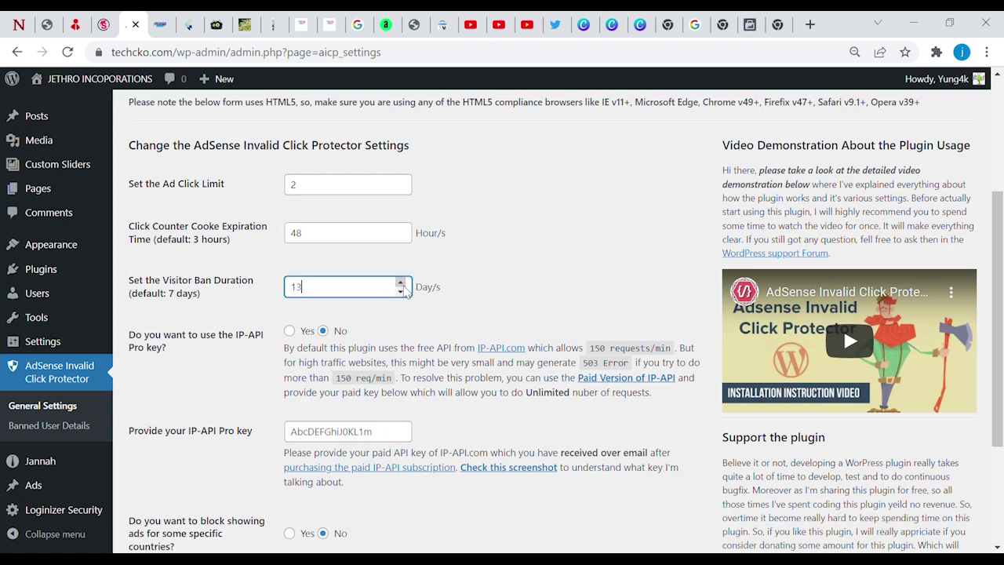
left_click(401, 283)
scroll(1000, 225, "down", 1)
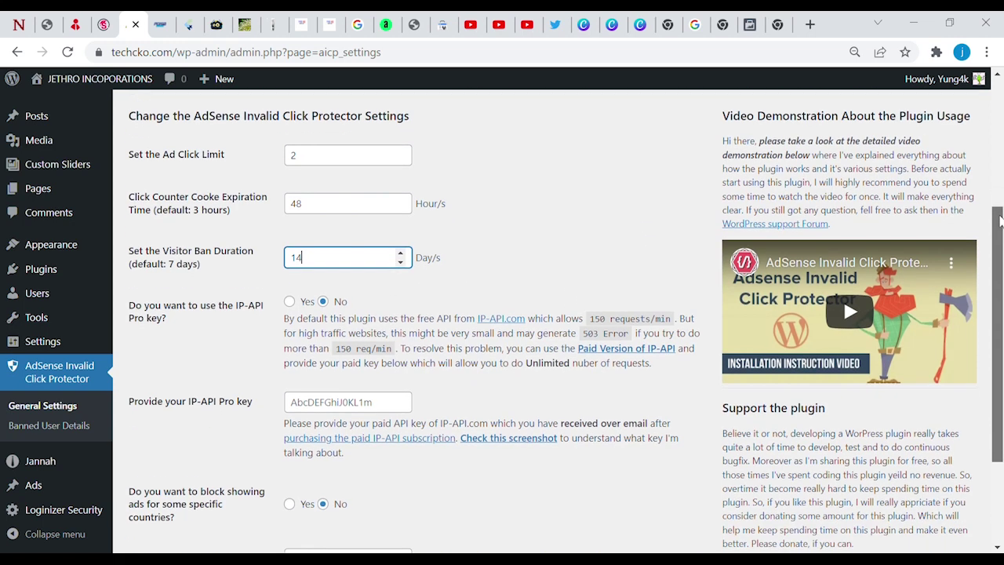
mouse_move(1000, 225)
left_mouse_down()
mouse_move(999, 269)
mouse_move(999, 229)
left_mouse_up()
scroll(999, 229, "down", 1)
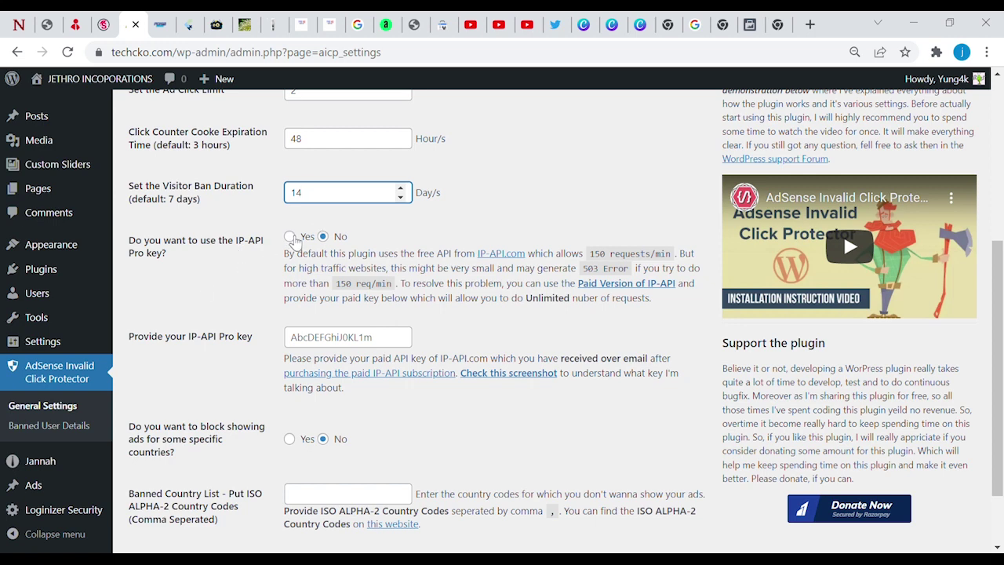
- Choose Yes for using the IP-API Pro key, leaving country blocking at No
left_click(290, 236)
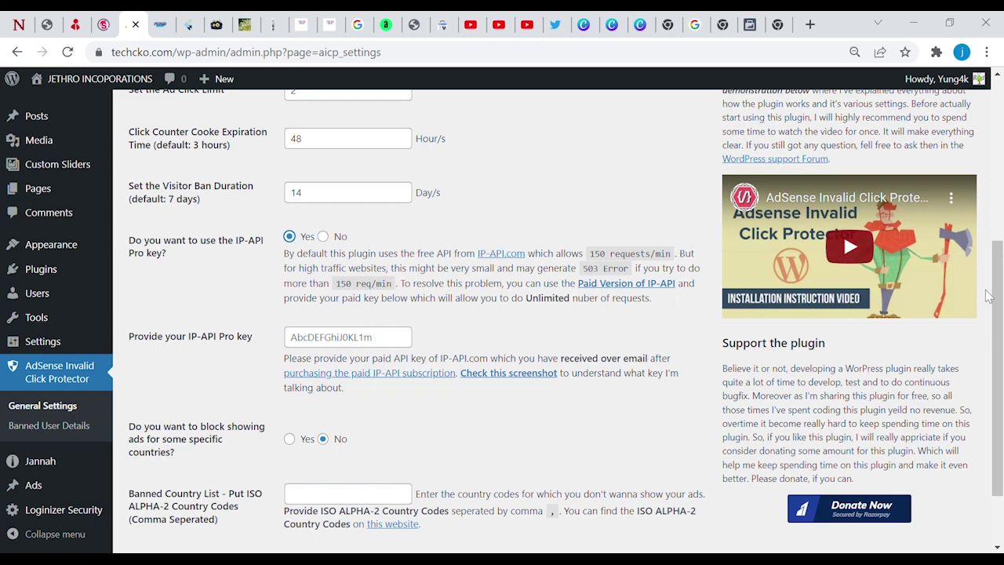
left_click_drag(999, 272, 1000, 318)
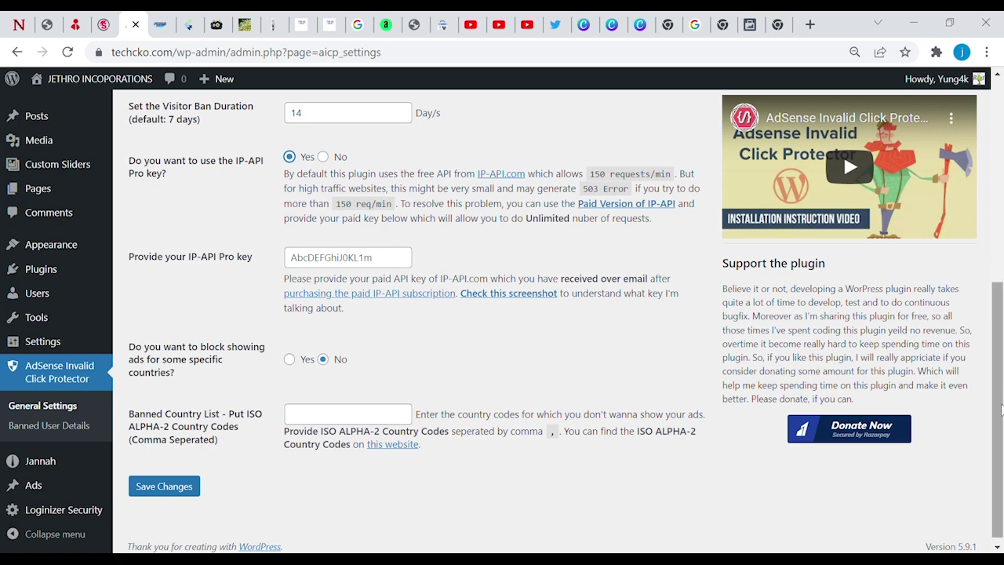
mouse_move(1000, 409)
left_mouse_down()
mouse_move(1001, 208)
mouse_move(1002, 420)
left_mouse_up()
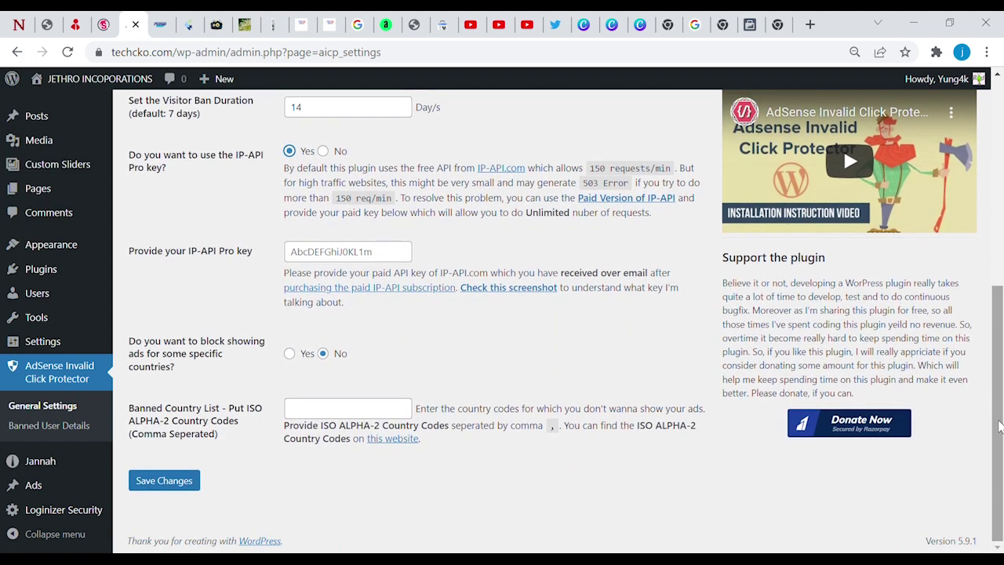
- Save the click protector settings, then go to Plugins > Add New
left_click(177, 488)
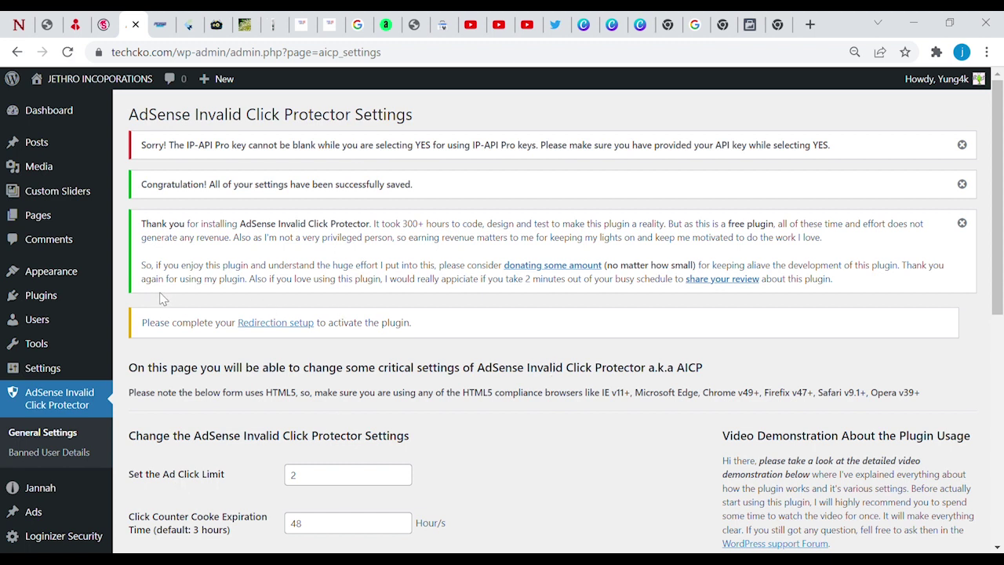
mouse_move(50, 354)
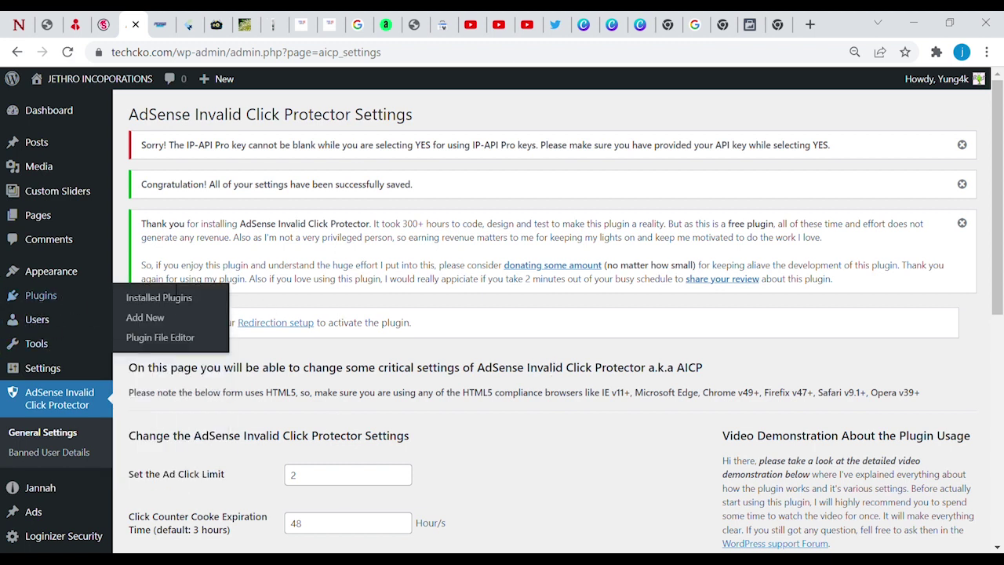
mouse_move(60, 297)
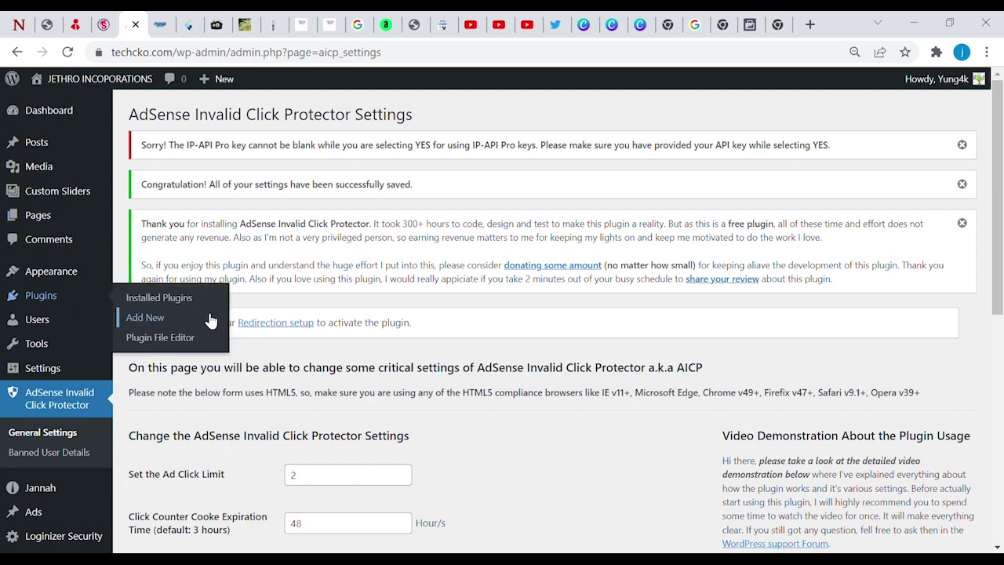
left_click(163, 317)
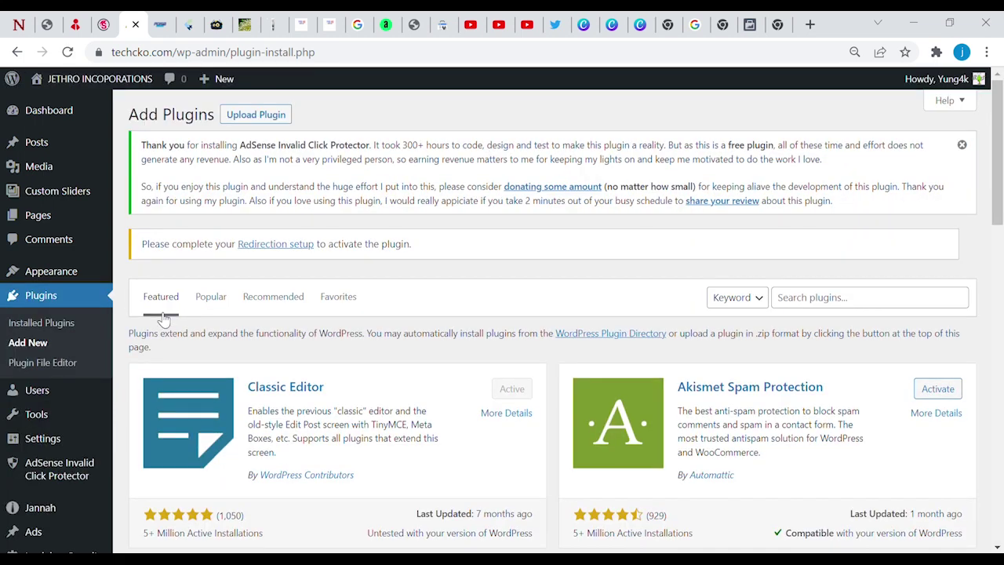
- Scroll the Add Plugins page down to the Jetpack card
left_click_drag(1000, 171, 1002, 235)
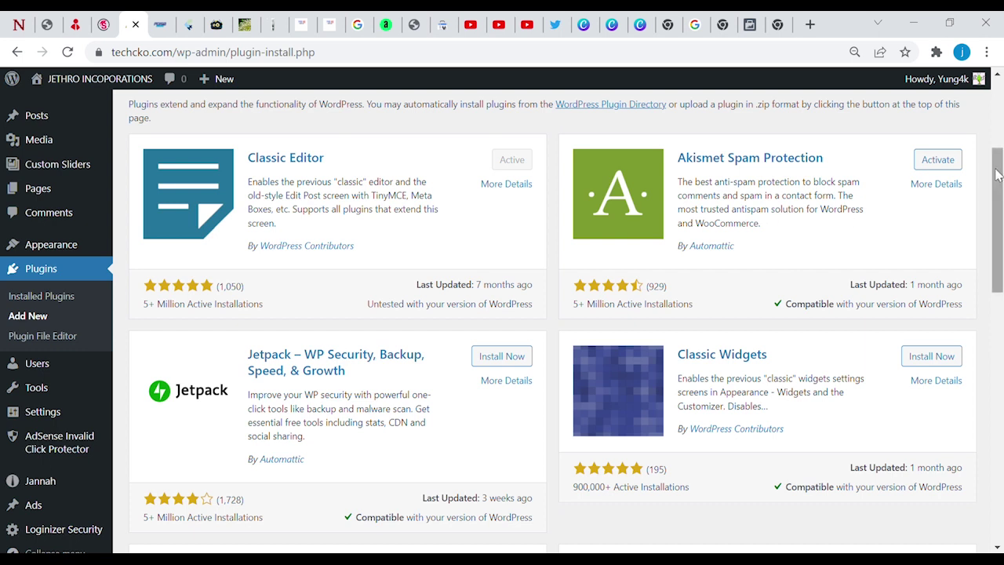
left_click_drag(998, 172, 994, 226)
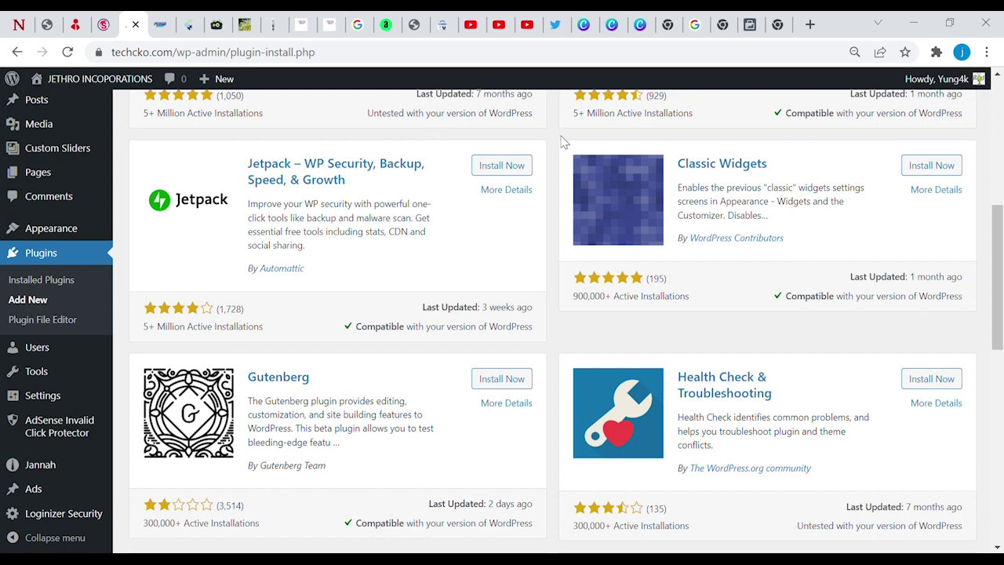
mouse_move(999, 266)
left_mouse_down()
mouse_move(999, 224)
mouse_move(999, 251)
left_mouse_up()
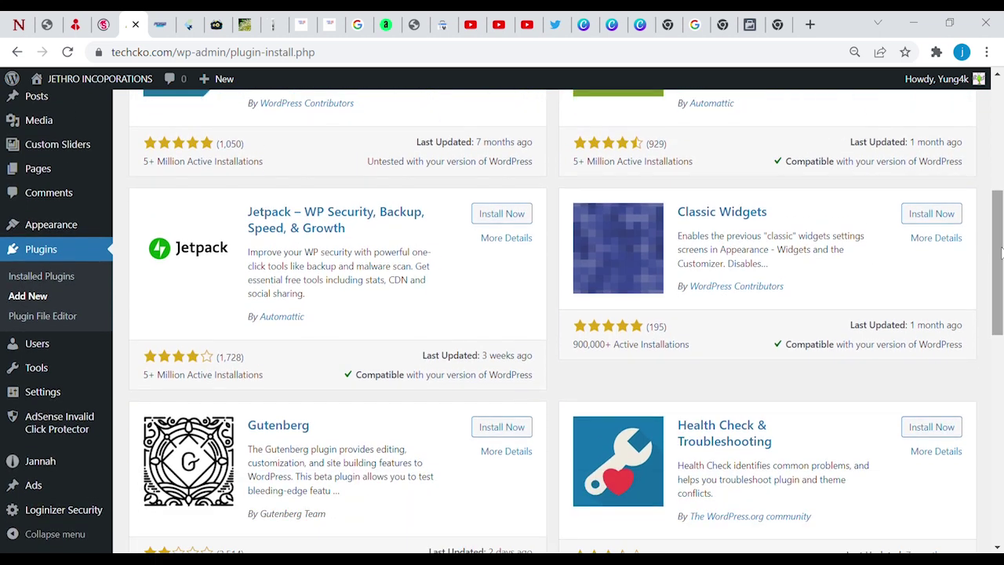
- Install Jetpack from its card and activate it
left_click(502, 219)
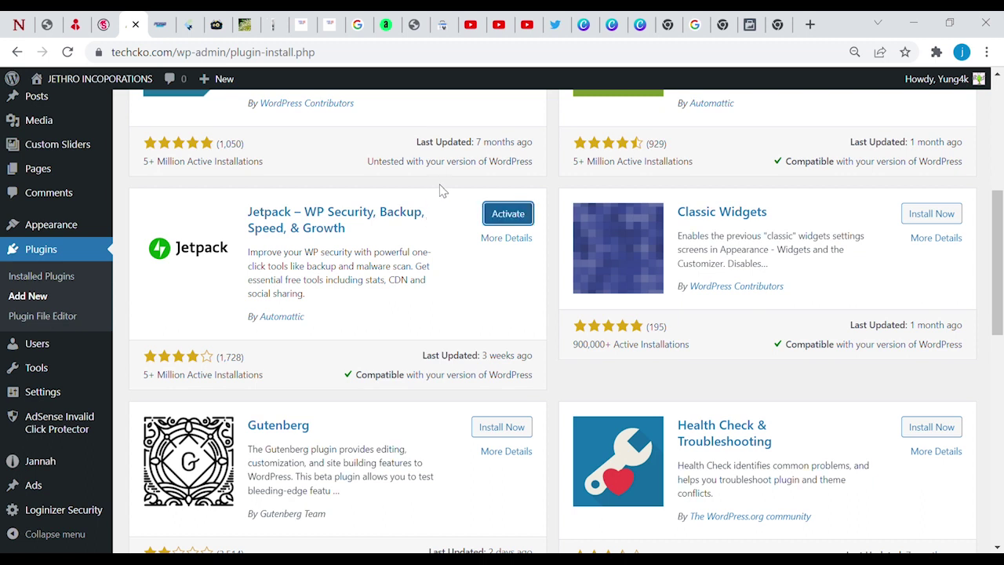
left_click(521, 212)
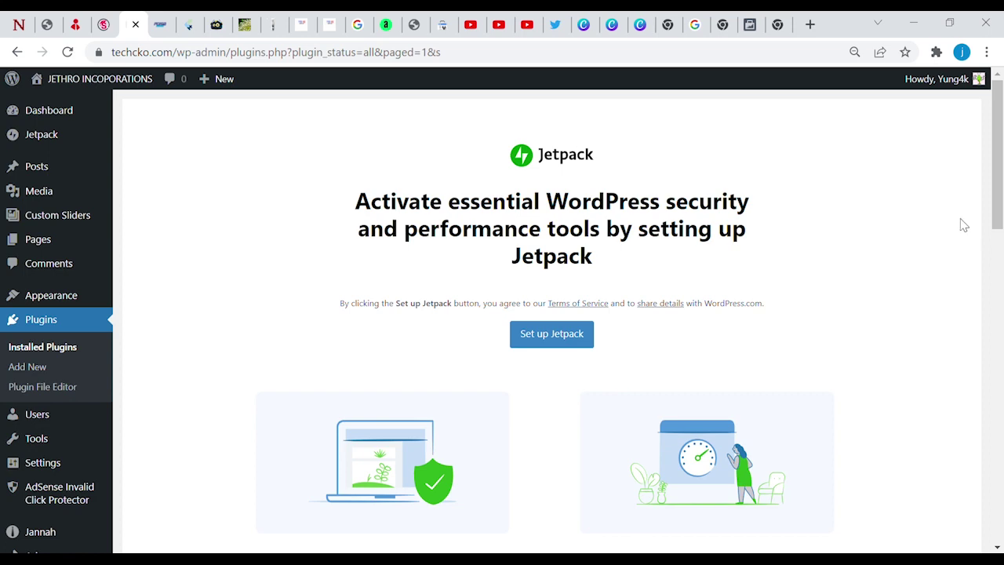
- Start Jetpack setup to reach the WordPress.com, Google, or no-account connection options
mouse_move(998, 147)
left_mouse_down()
mouse_move(999, 278)
mouse_move(1002, 155)
left_mouse_up()
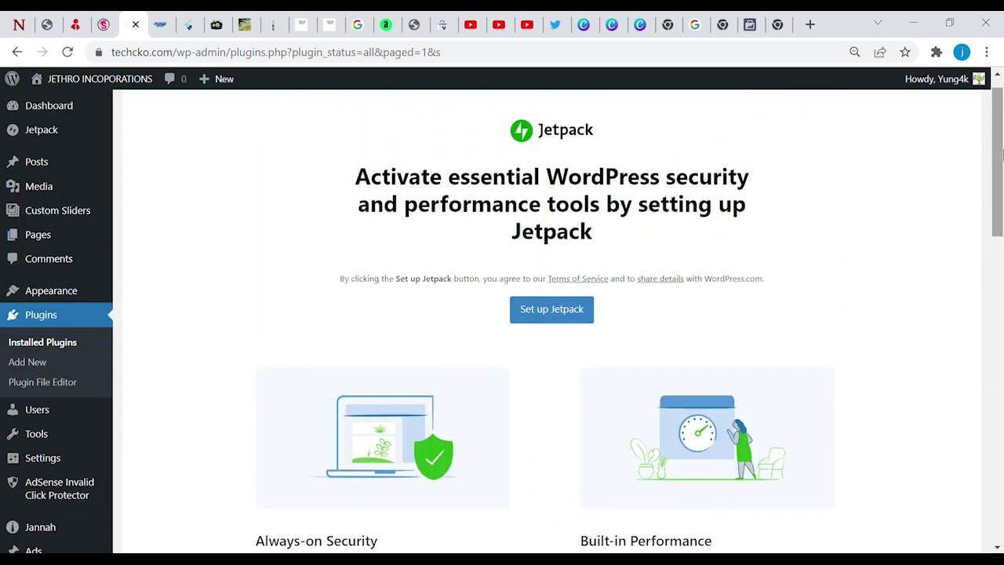
left_click(542, 312)
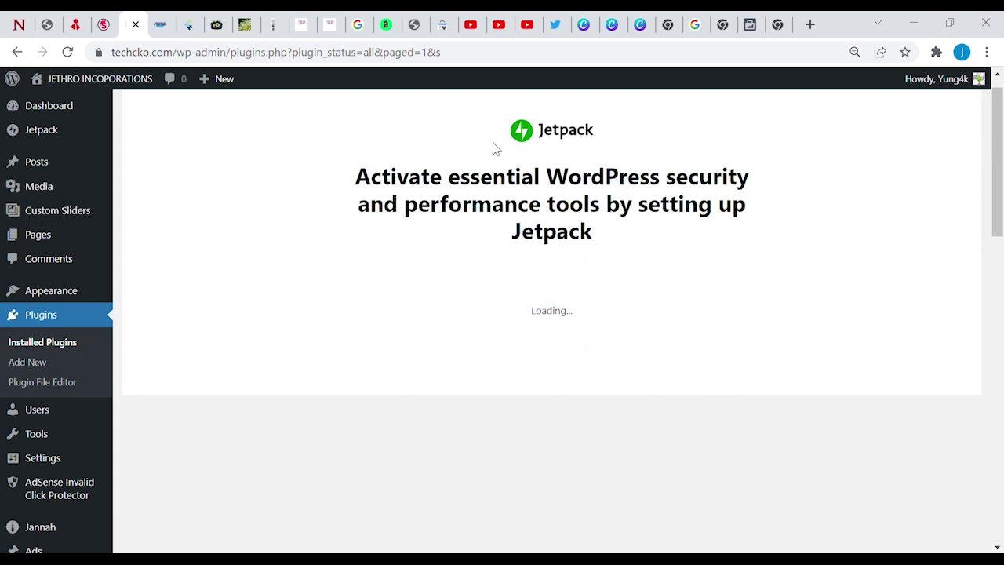
mouse_move(1001, 127)
left_mouse_down()
mouse_move(1000, 180)
mouse_move(999, 78)
mouse_move(999, 137)
left_mouse_up()
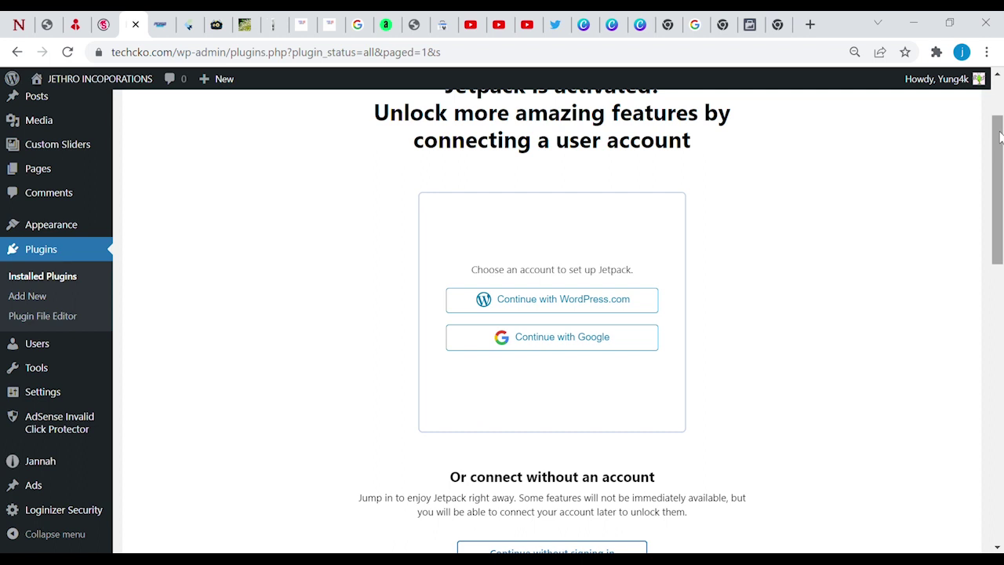
mouse_move(999, 137)
left_mouse_down()
mouse_move(1001, 193)
mouse_move(998, 118)
left_mouse_up()
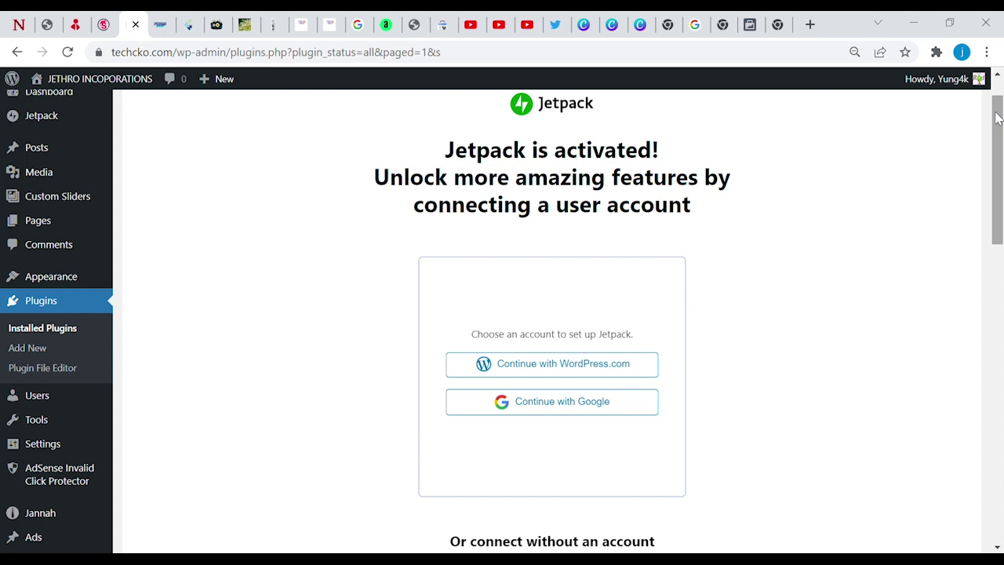
- Open the Jetpack dashboard and dismiss the notice to reveal Site Stats with 0 views
left_click(70, 127)
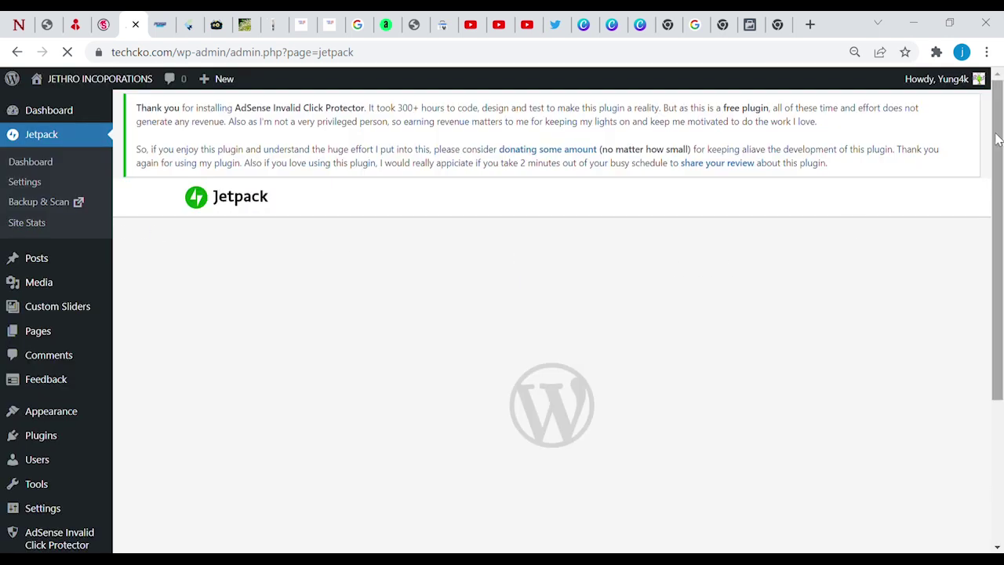
left_click_drag(997, 138, 999, 218)
left_click(544, 276)
left_click_drag(1001, 150, 1001, 134)
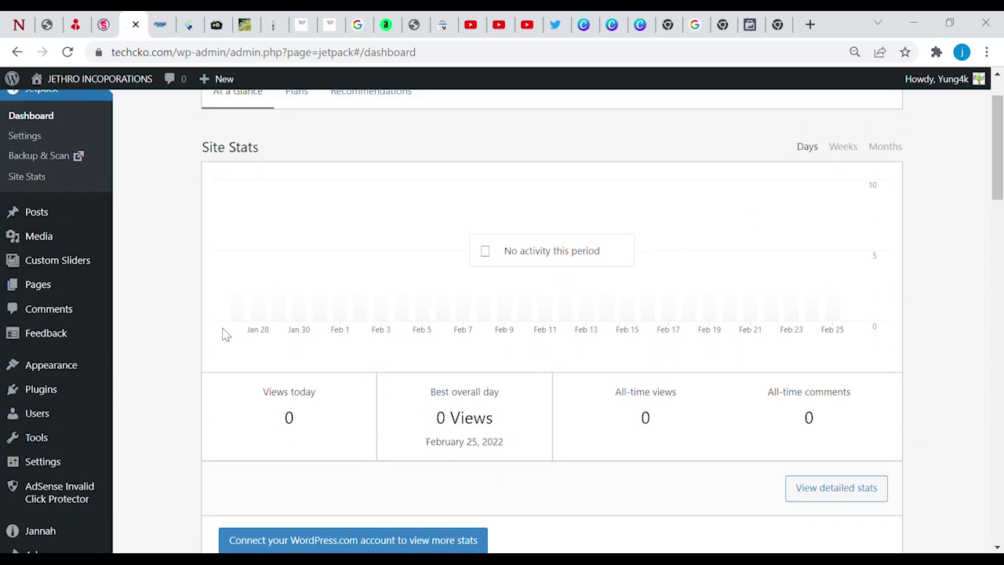